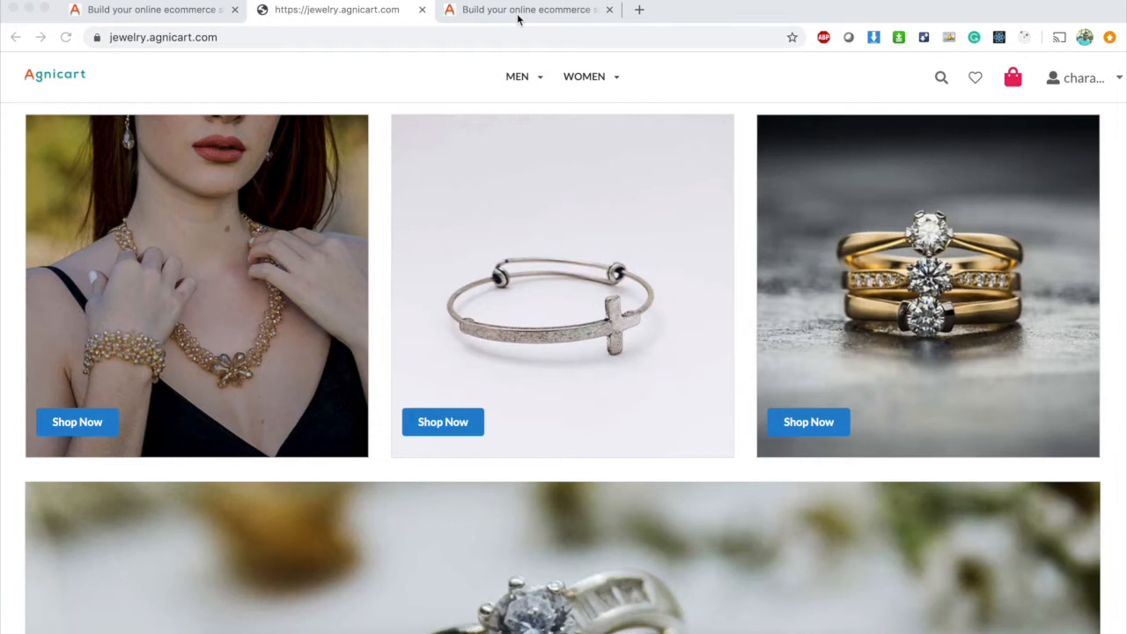
# Switch to the Agnicart store admin and start a new discount with the code 500OFF.
pyautogui.click(518, 15)
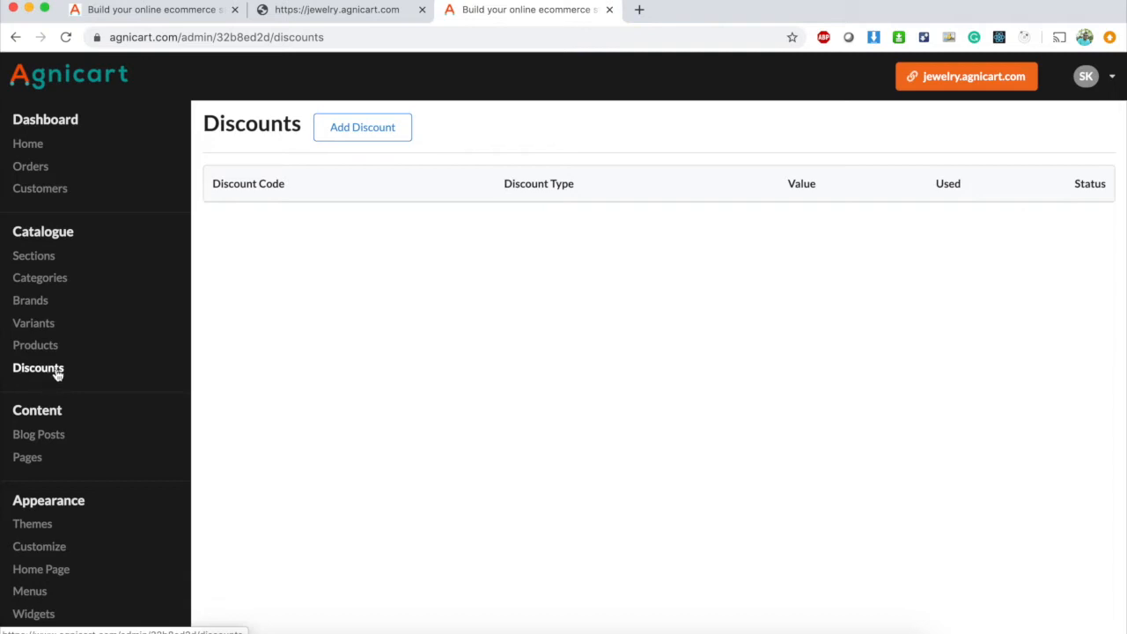
pyautogui.click(373, 124)
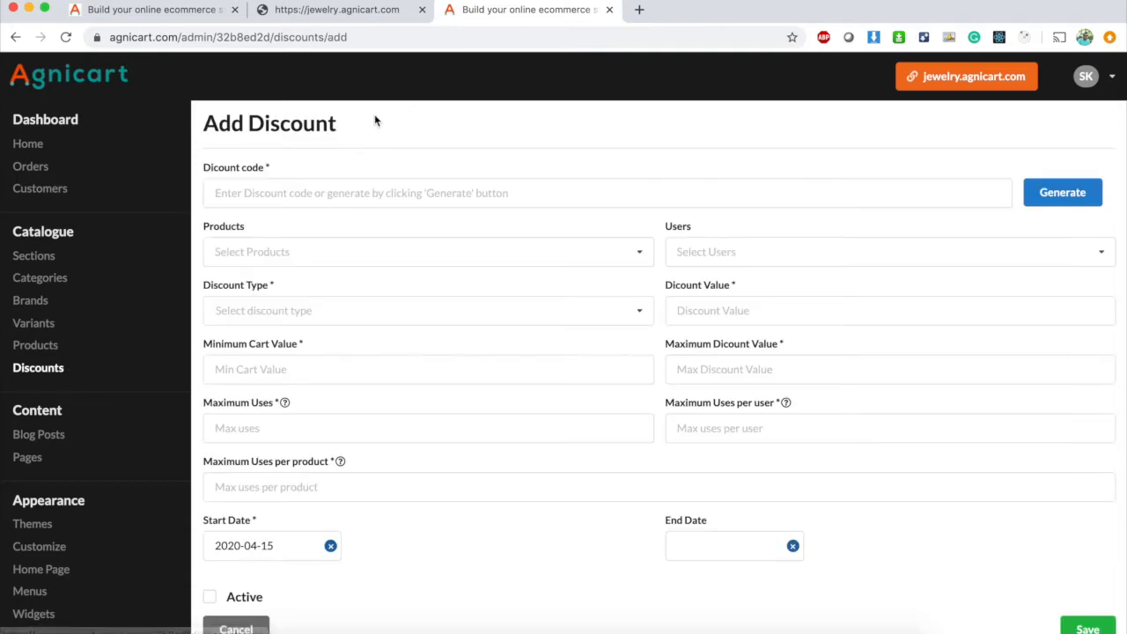
pyautogui.click(296, 203)
pyautogui.write('500OFF')
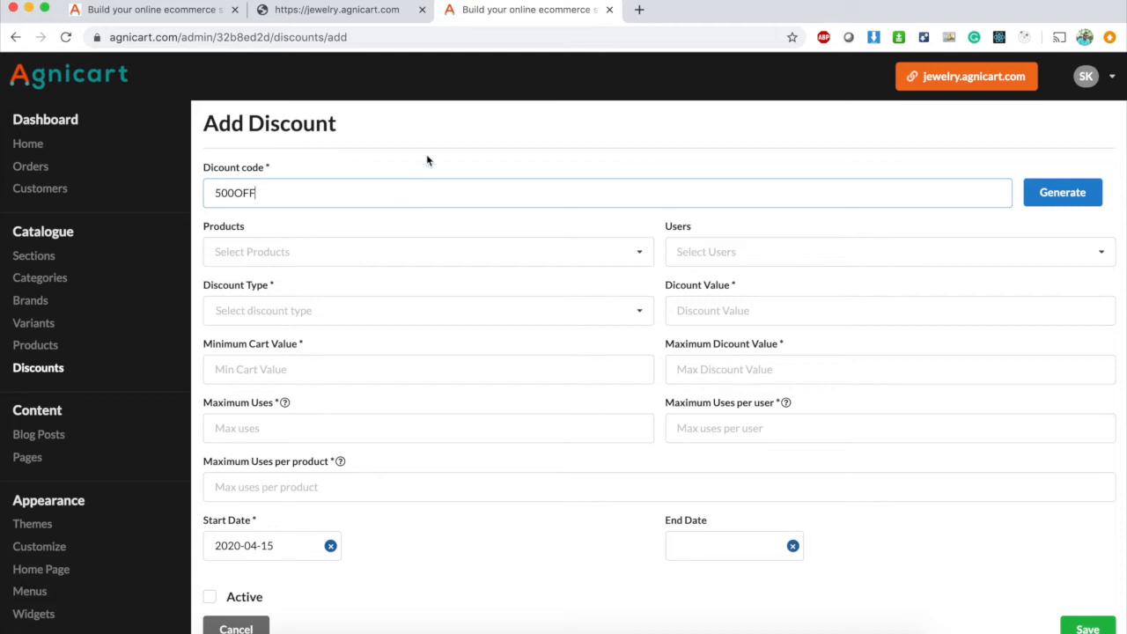
pyautogui.click(364, 174)
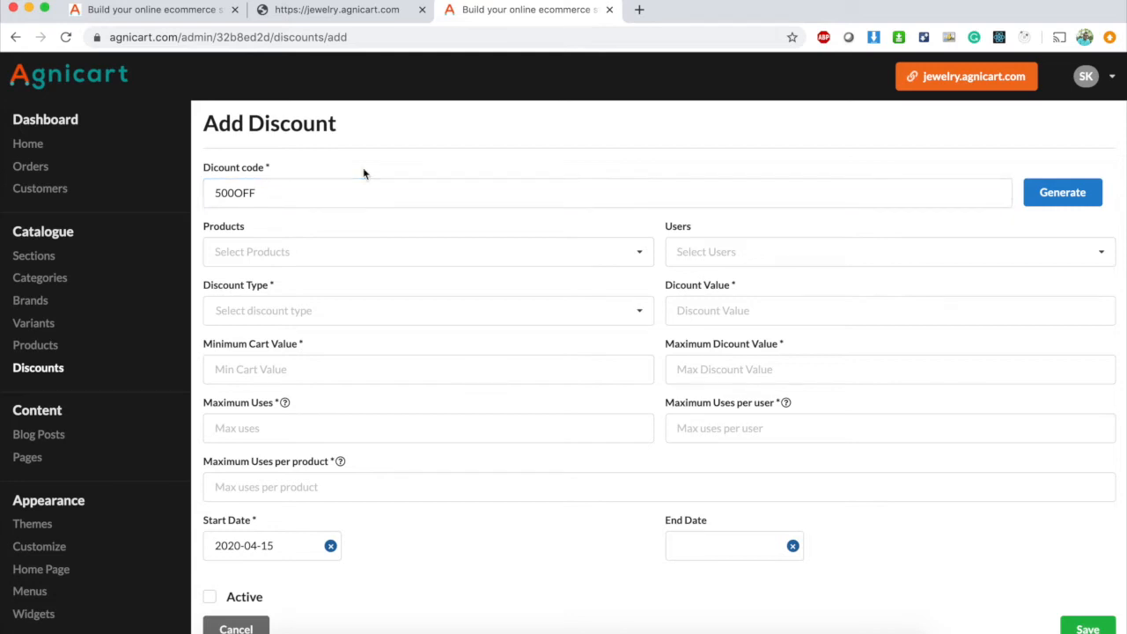
pyautogui.click(368, 255)
pyautogui.click(380, 227)
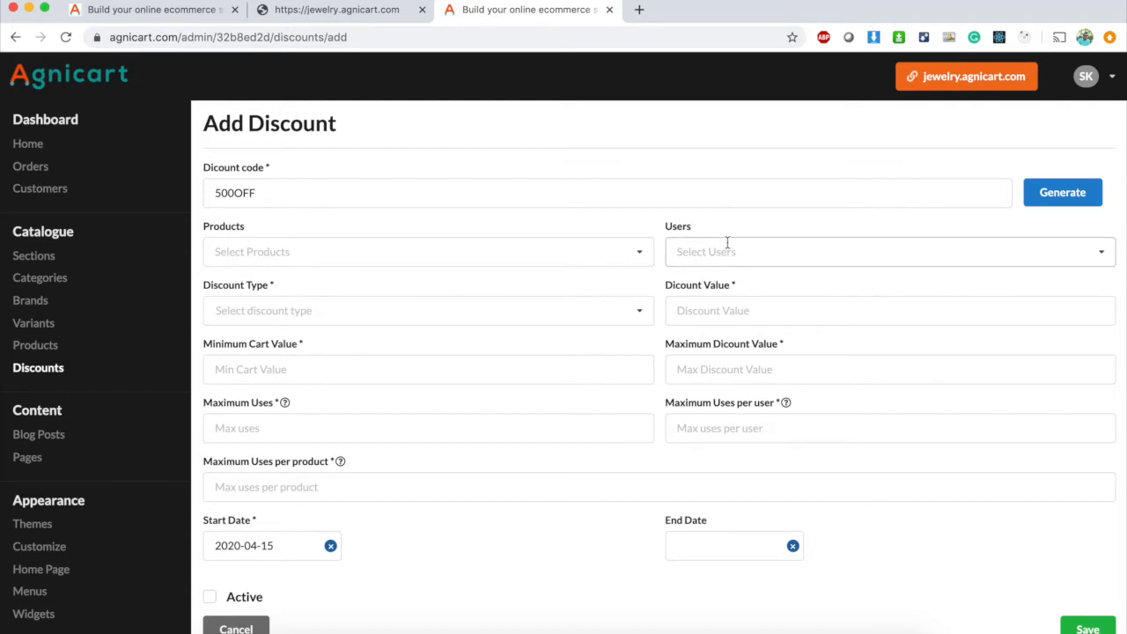
# Set the discount type to Amount with a discount value of 500.
pyautogui.click(307, 316)
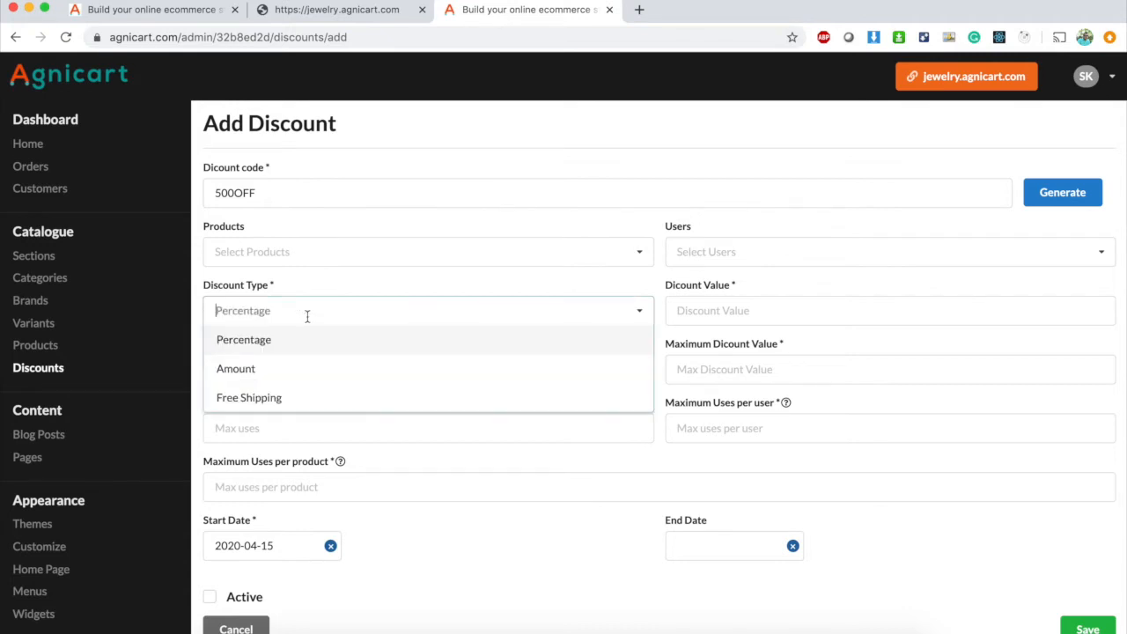
pyautogui.click(264, 370)
pyautogui.click(702, 319)
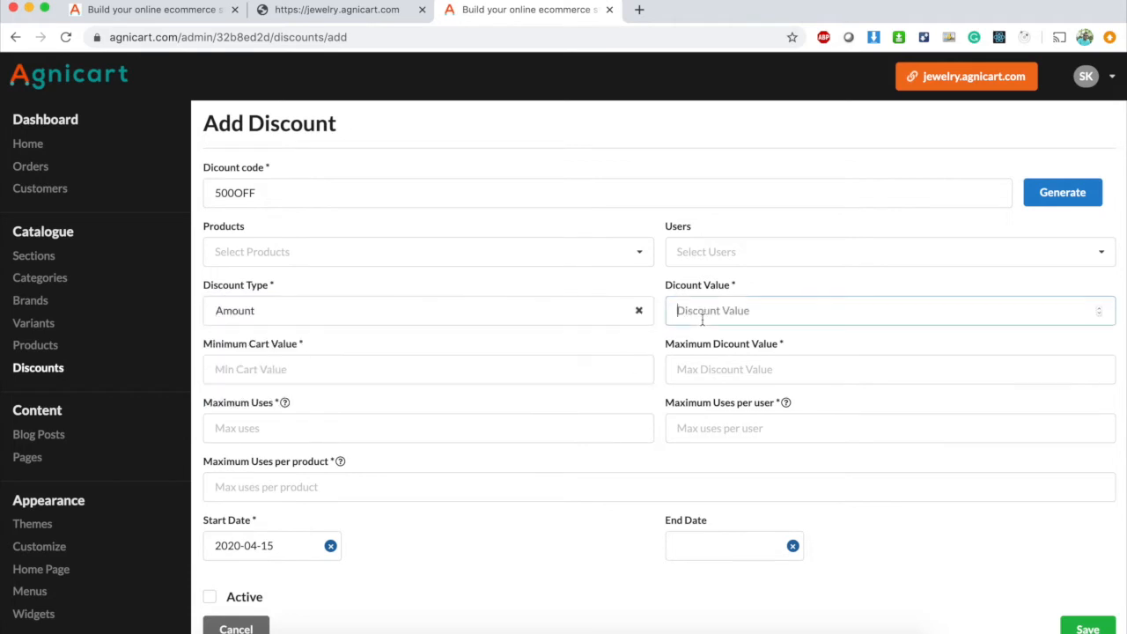
pyautogui.write('500')
# Set the minimum cart value to 0 and the maximum discount value to 500.
pyautogui.click(337, 371)
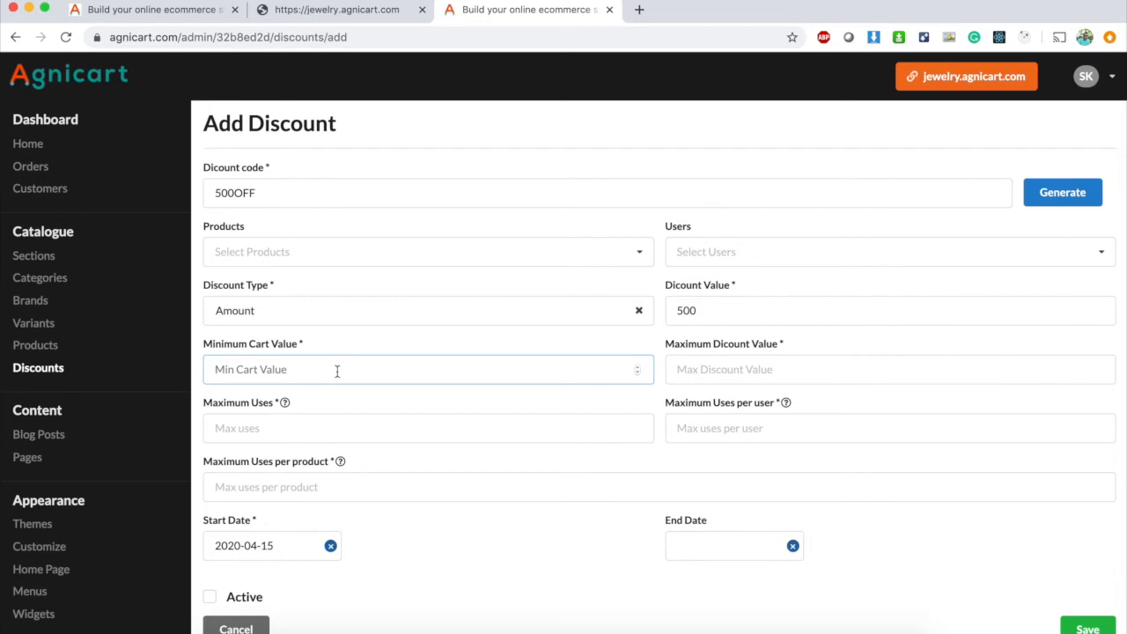
pyautogui.write('0')
pyautogui.click(717, 376)
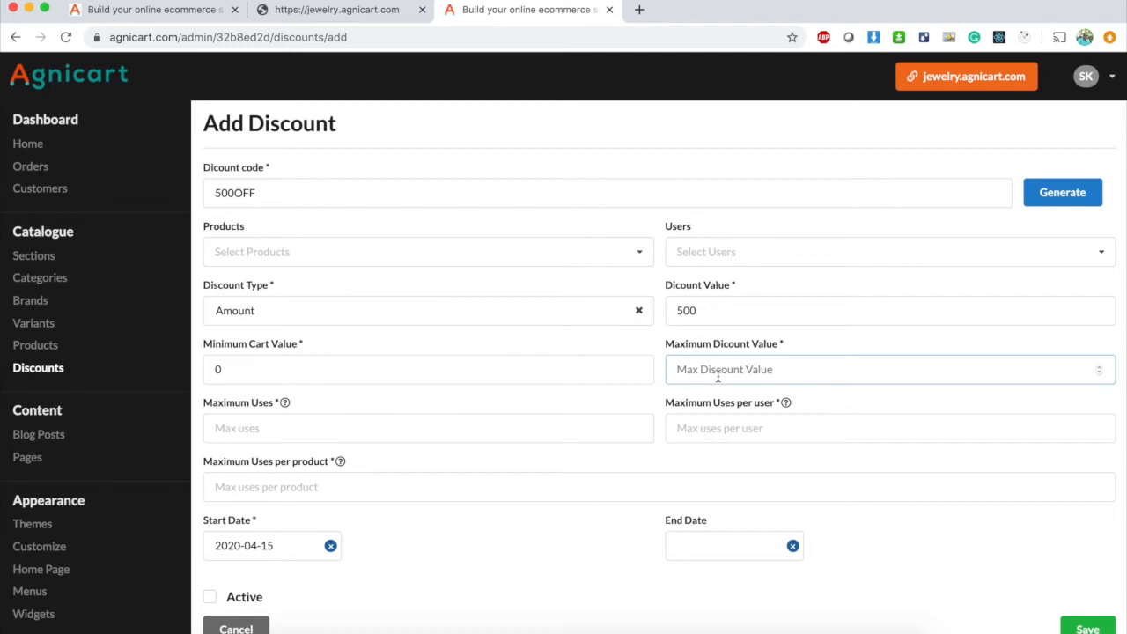
pyautogui.write('500')
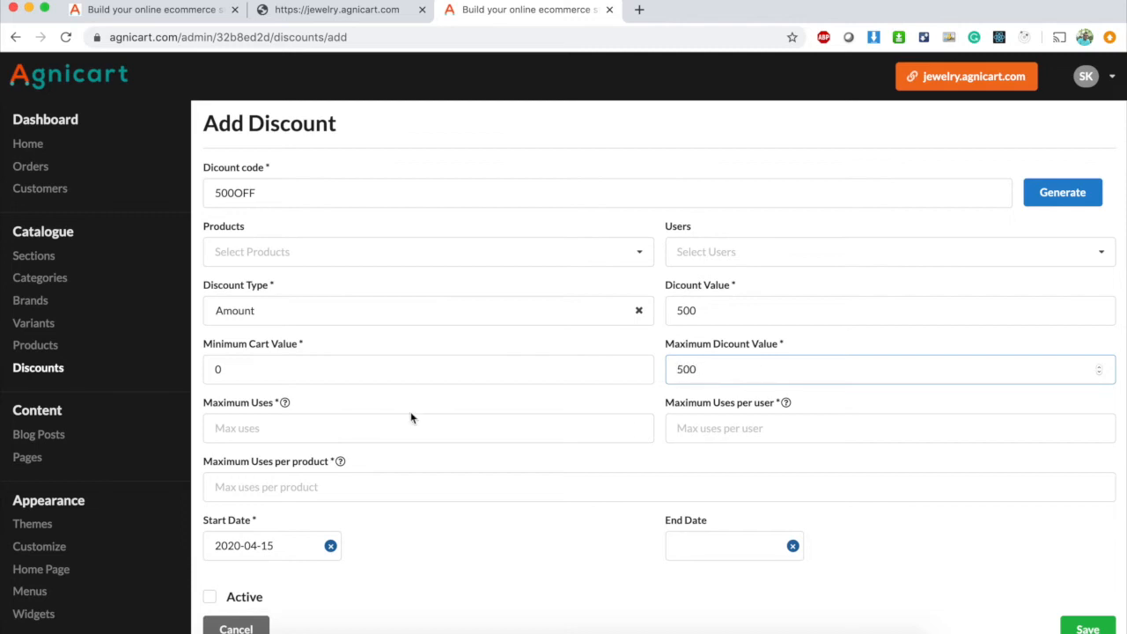
# Limit the 500OFF discount to 3 maximum uses, 1 use per user and 3 uses per product.
pyautogui.click(290, 428)
pyautogui.write('3')
pyautogui.click(454, 406)
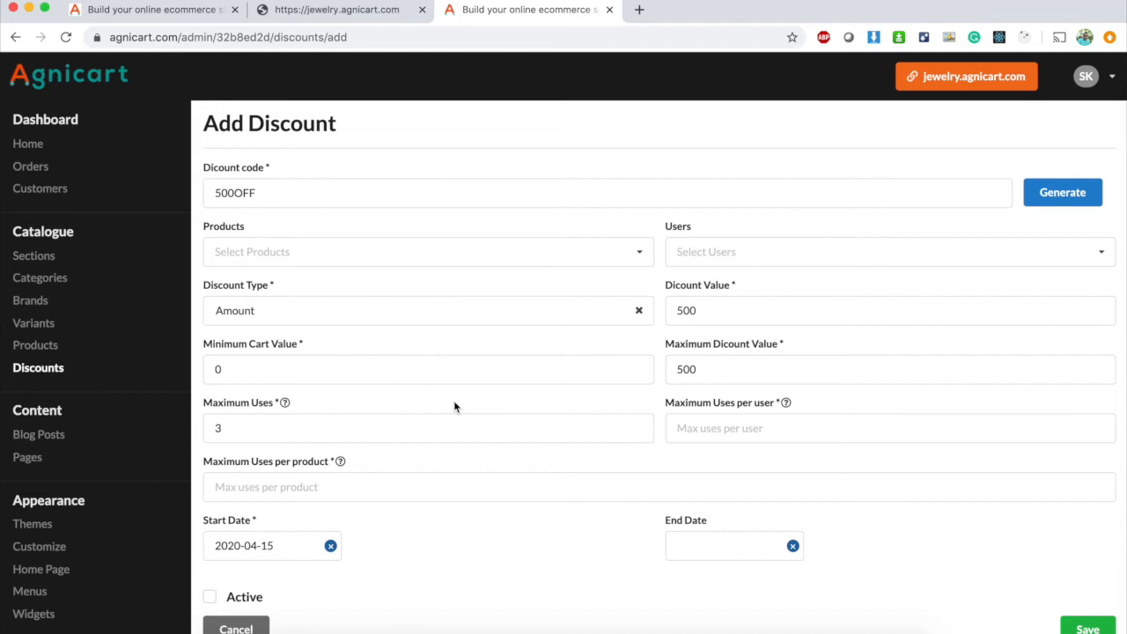
pyautogui.click(758, 427)
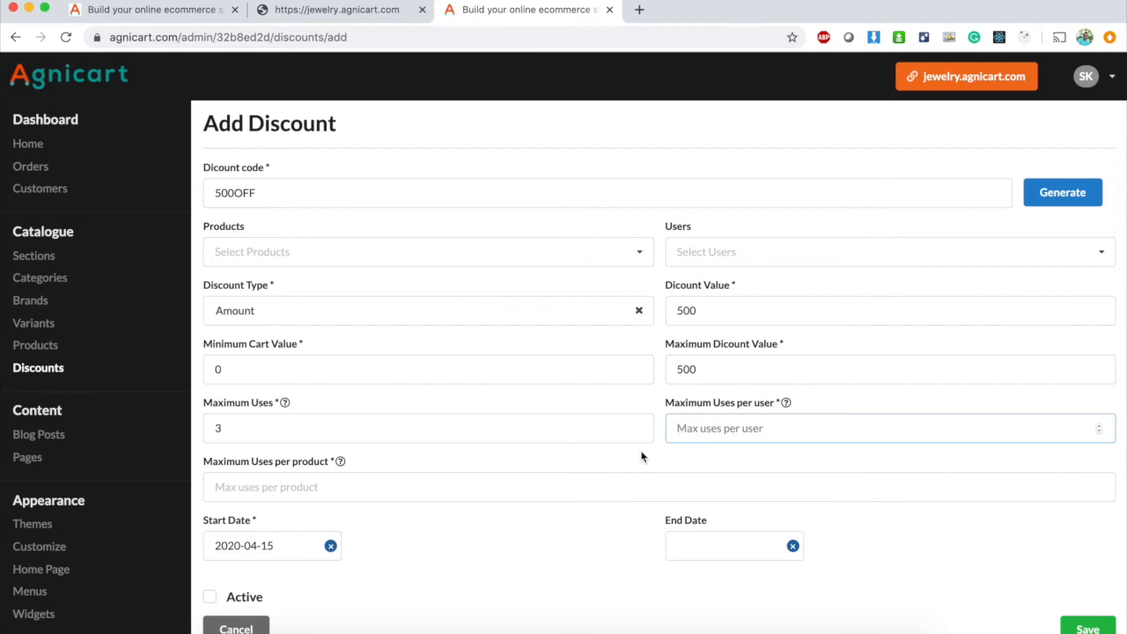
pyautogui.write('1')
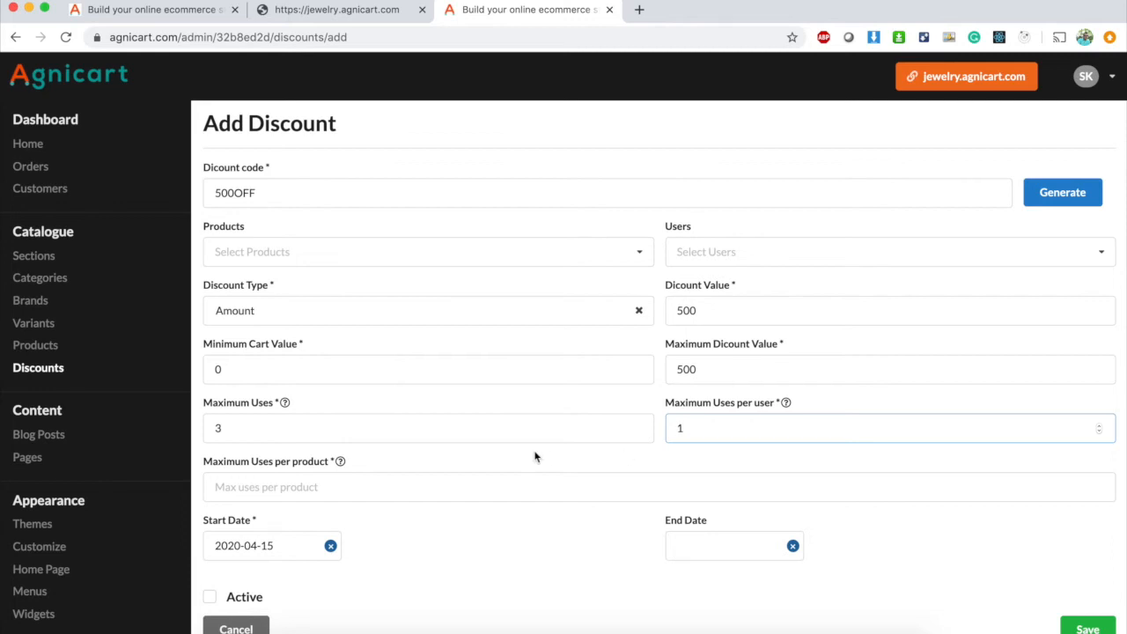
pyautogui.click(498, 469)
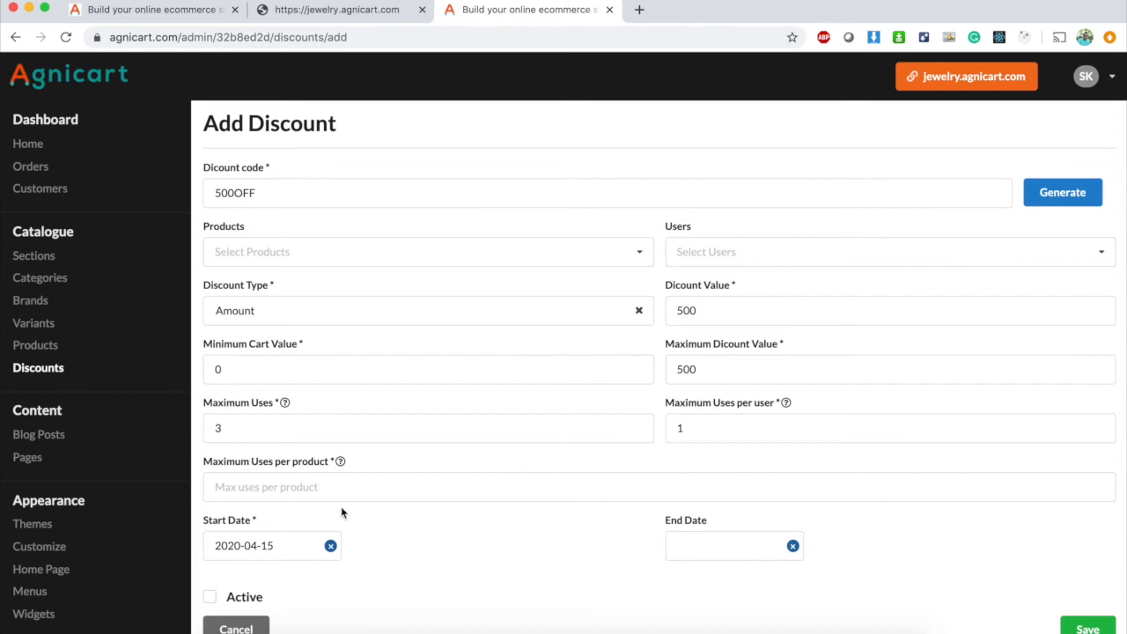
pyautogui.click(288, 490)
pyautogui.write('3')
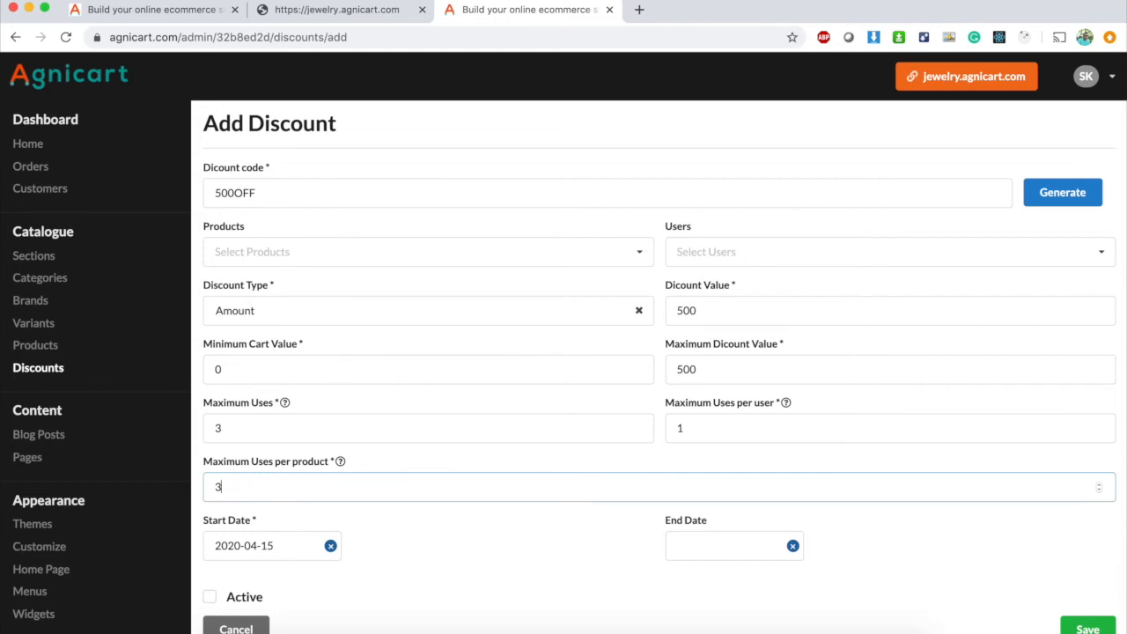
# Mark the 500OFF discount as active and save it.
pyautogui.click(500, 549)
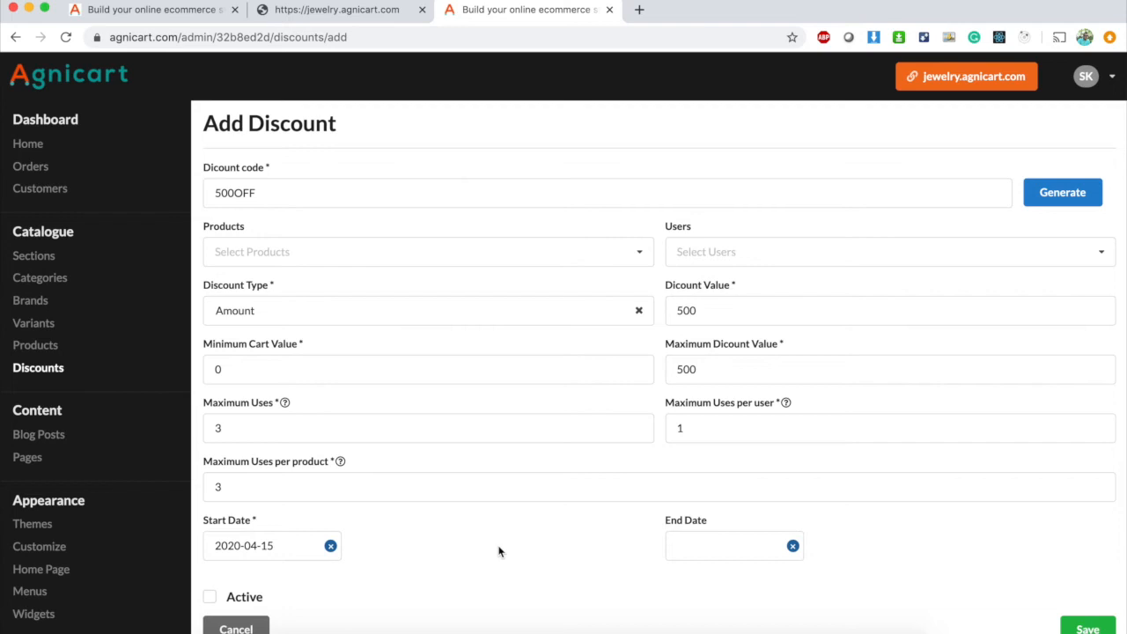
pyautogui.click(209, 600)
pyautogui.click(1085, 628)
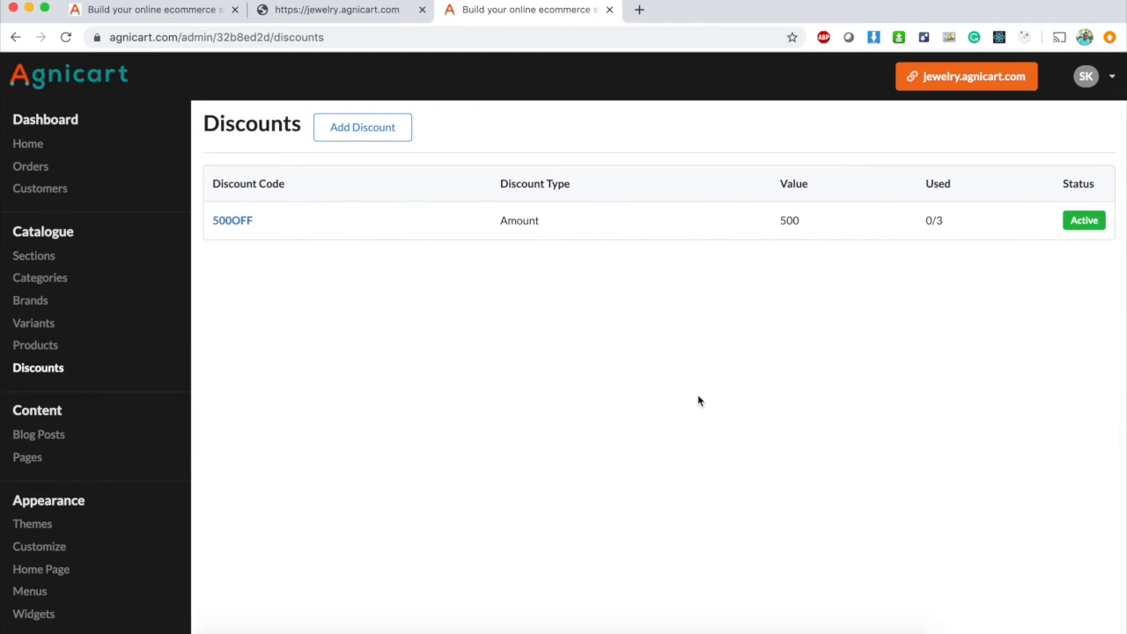
# Switch to the jewelry storefront and add one small Bracelet1 Title from the men's bracelets to the cart.
pyautogui.click(337, 15)
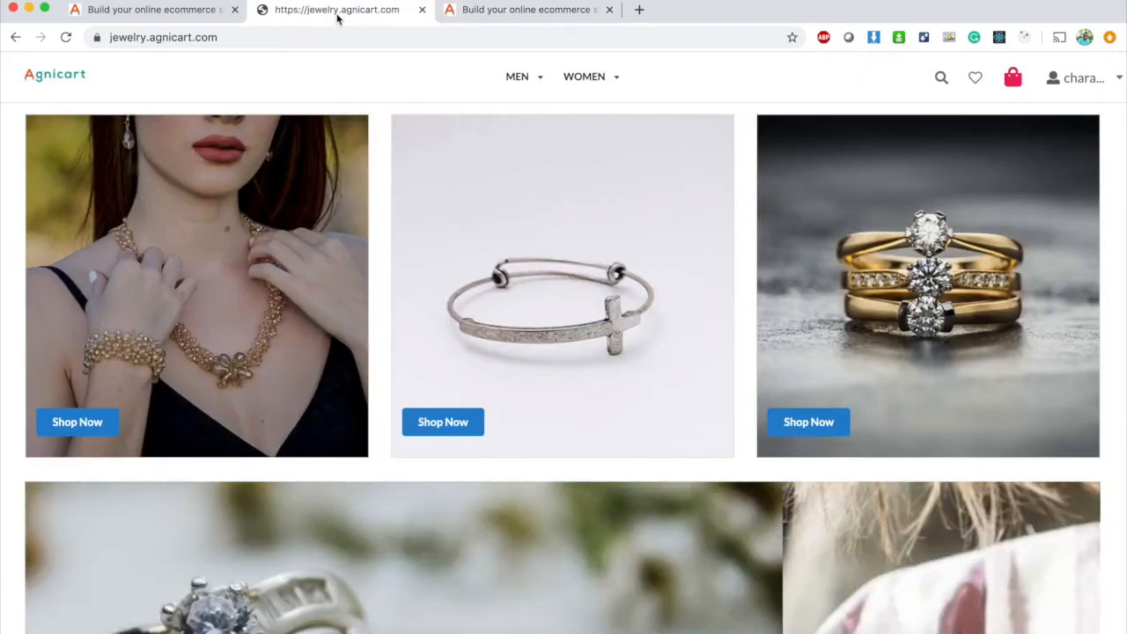
pyautogui.click(529, 97)
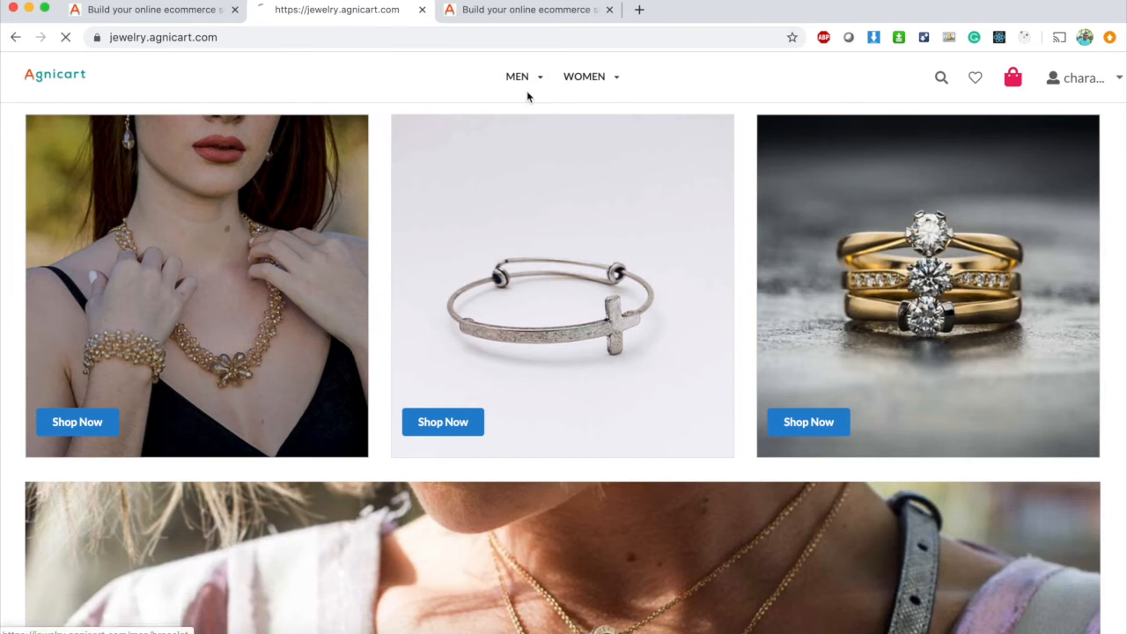
pyautogui.click(347, 291)
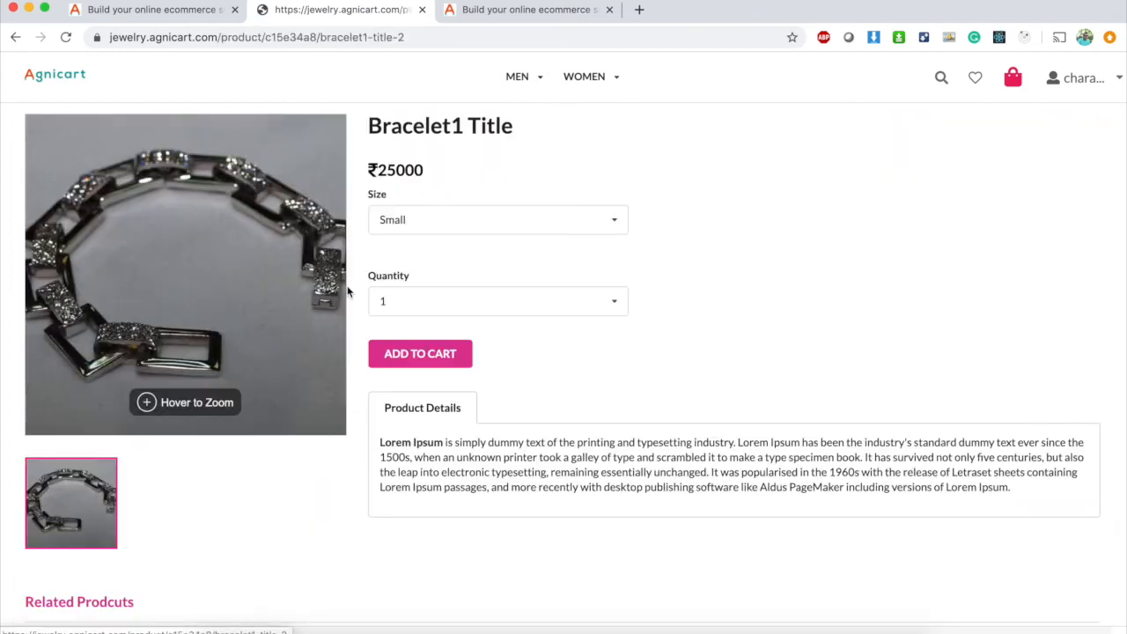
pyautogui.click(432, 369)
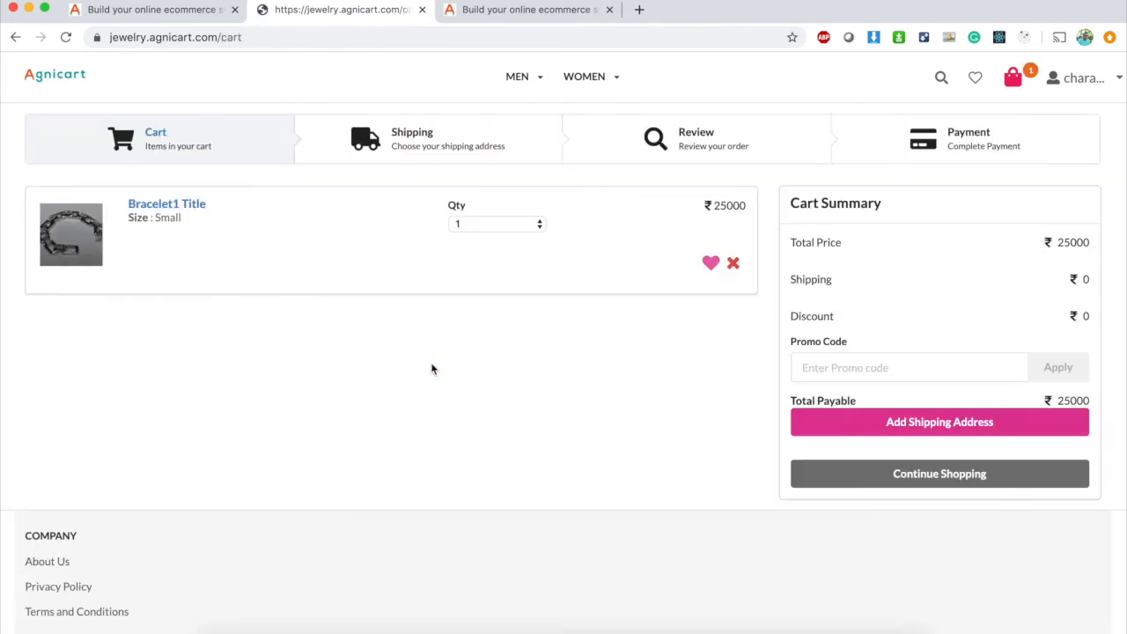
# Apply the promo code 500OFF to the cart.
pyautogui.click(866, 367)
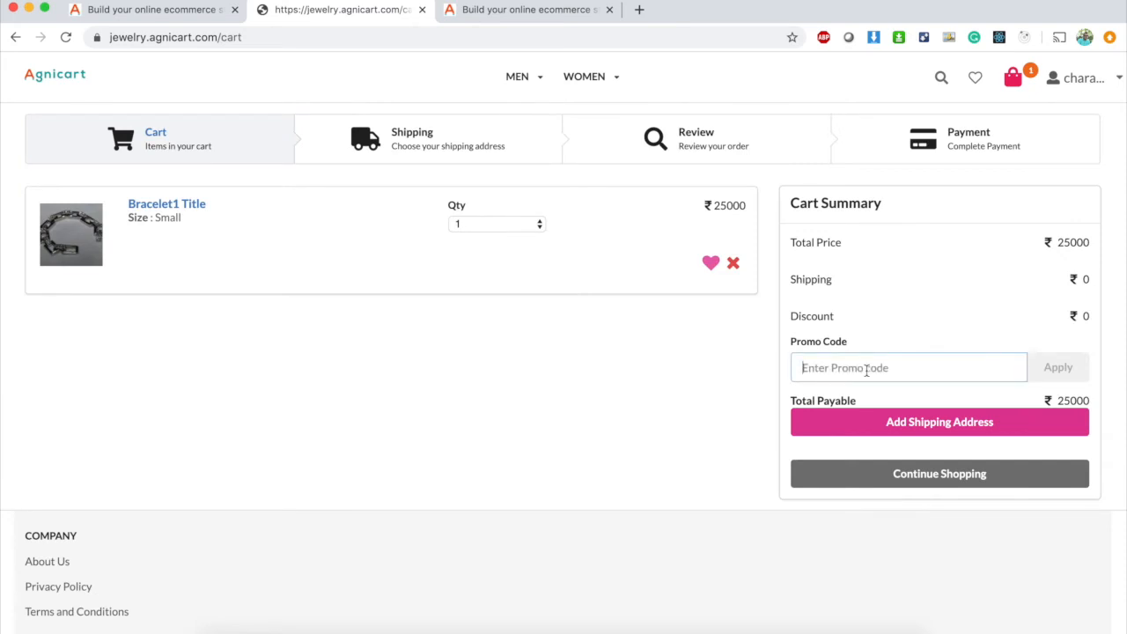
pyautogui.write('500OFF')
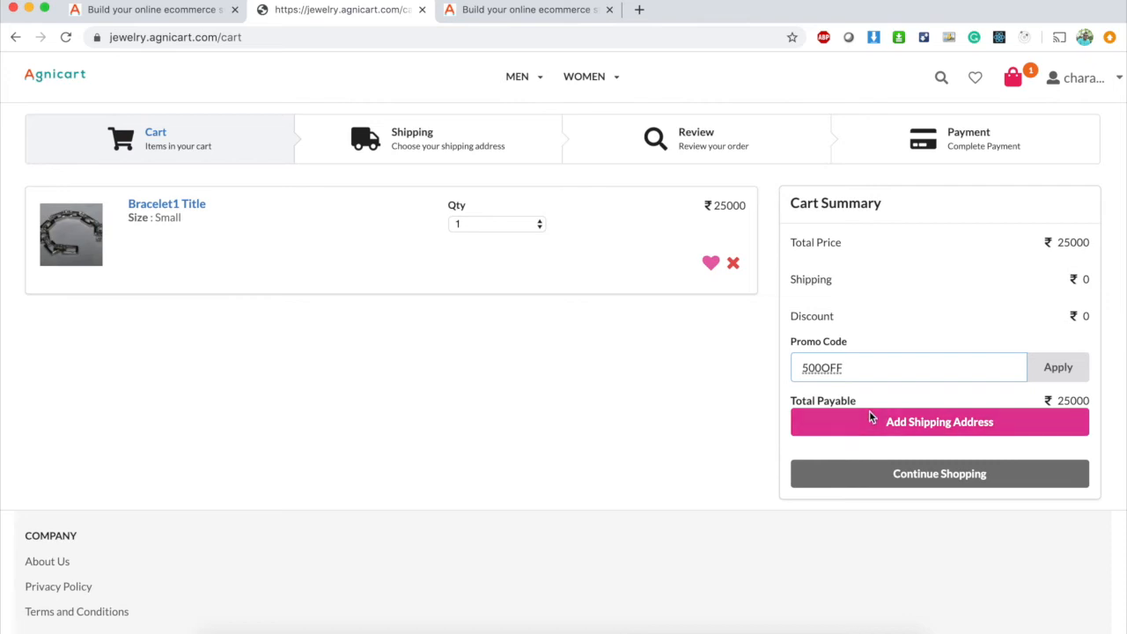
pyautogui.click(1056, 379)
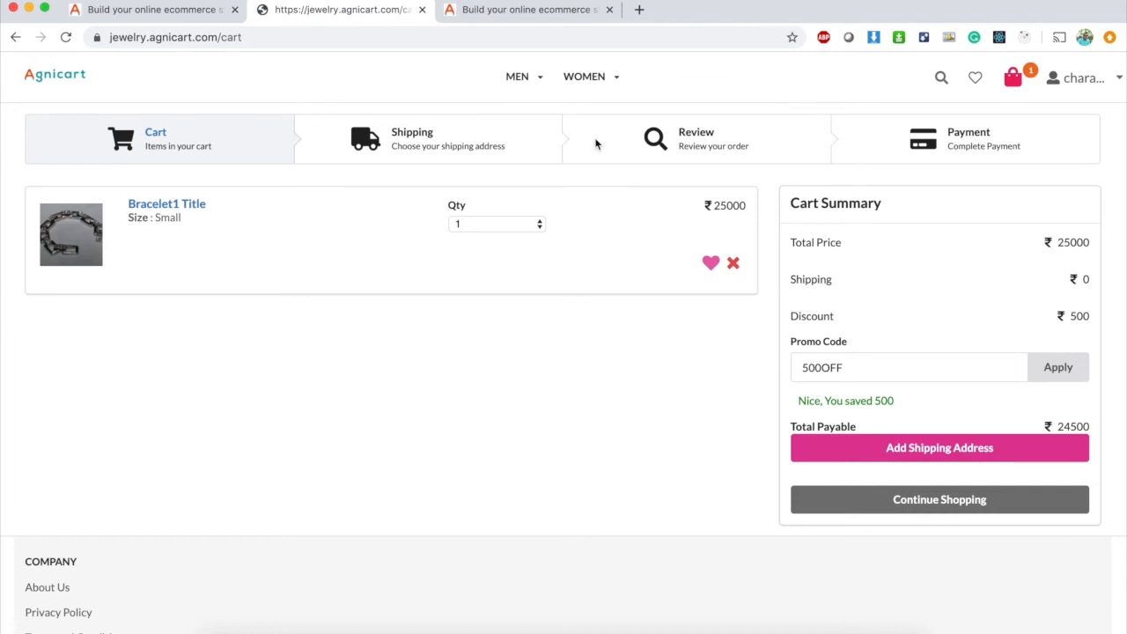
# Return to the store admin and start another discount with the code 20PCT.
pyautogui.click(474, 20)
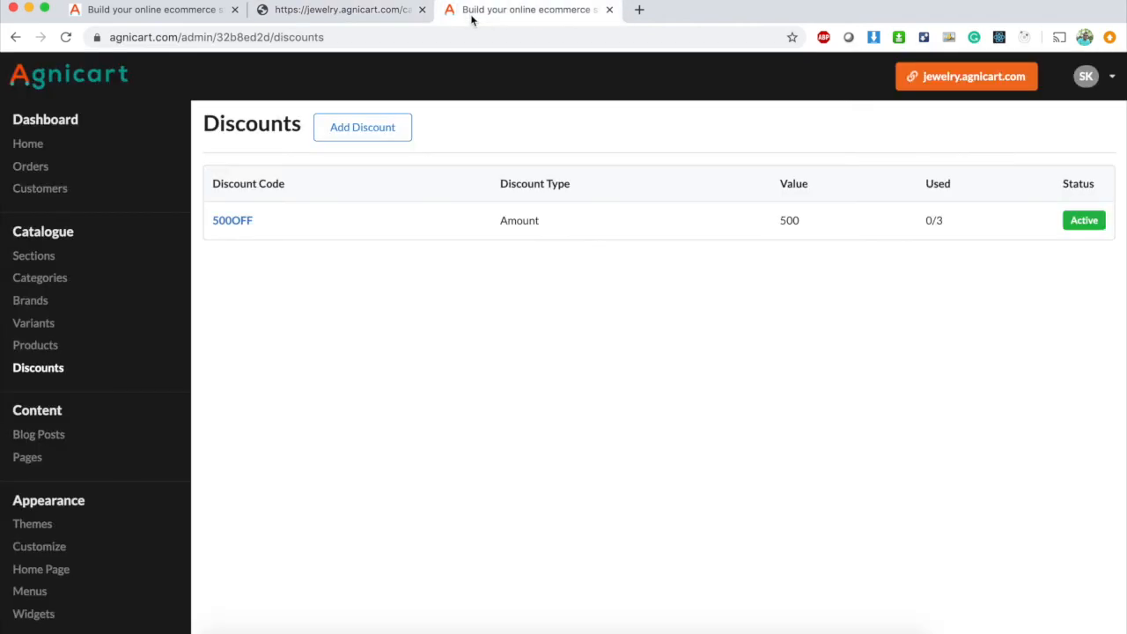
pyautogui.click(361, 131)
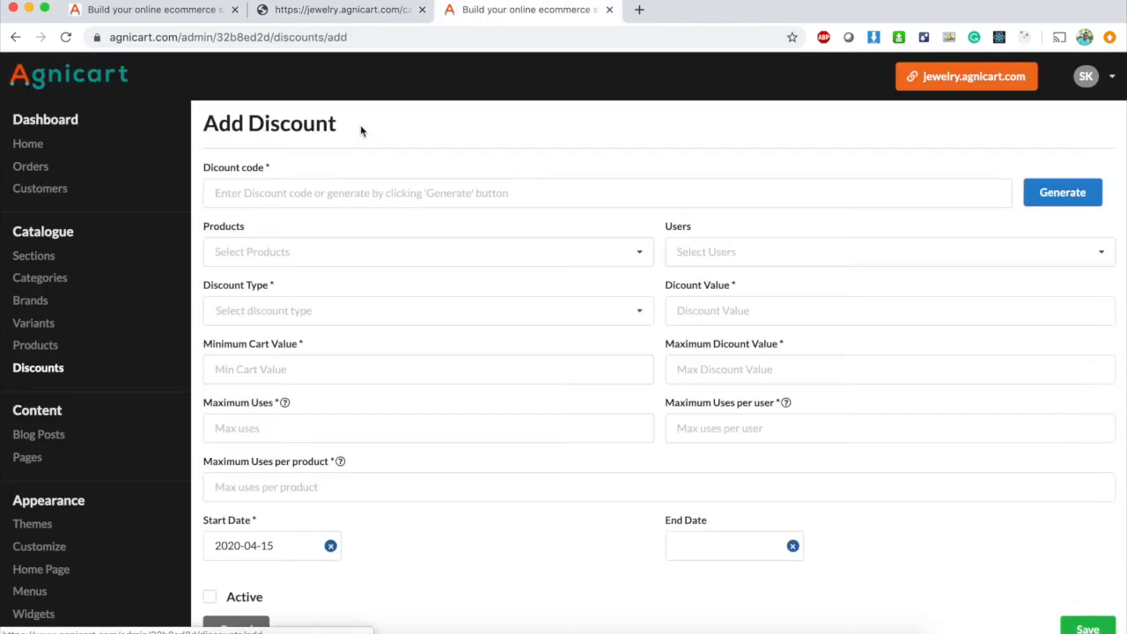
pyautogui.click(312, 193)
pyautogui.write('2')
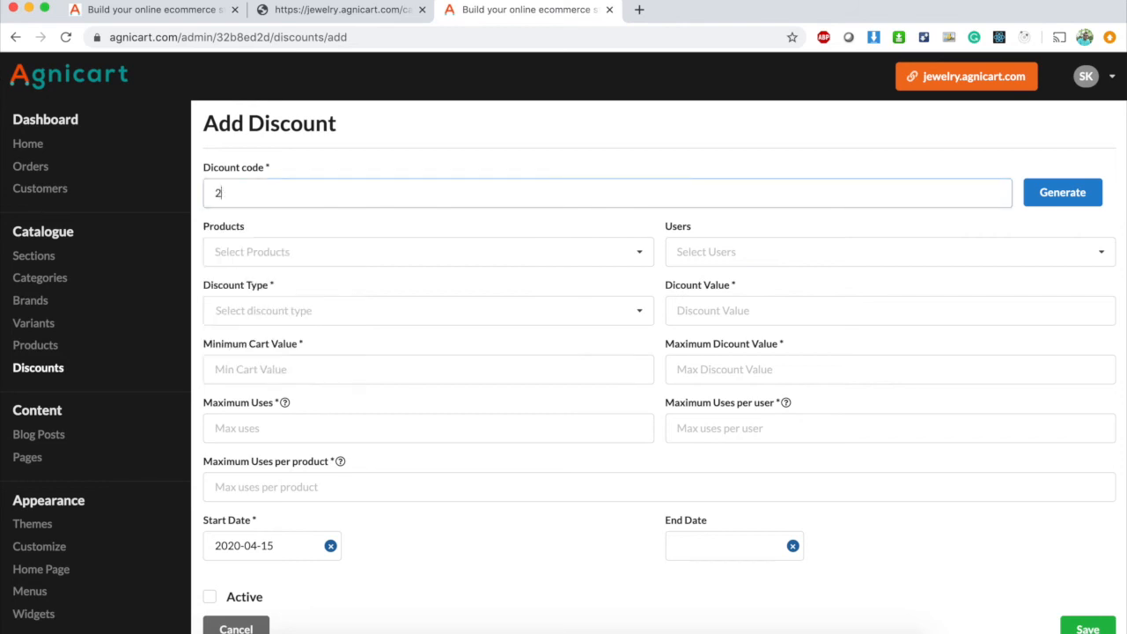
pyautogui.write('0PCTOFF')
pyautogui.press('BackSpace')
pyautogui.press('BackSpace')
pyautogui.press('BackSpace')
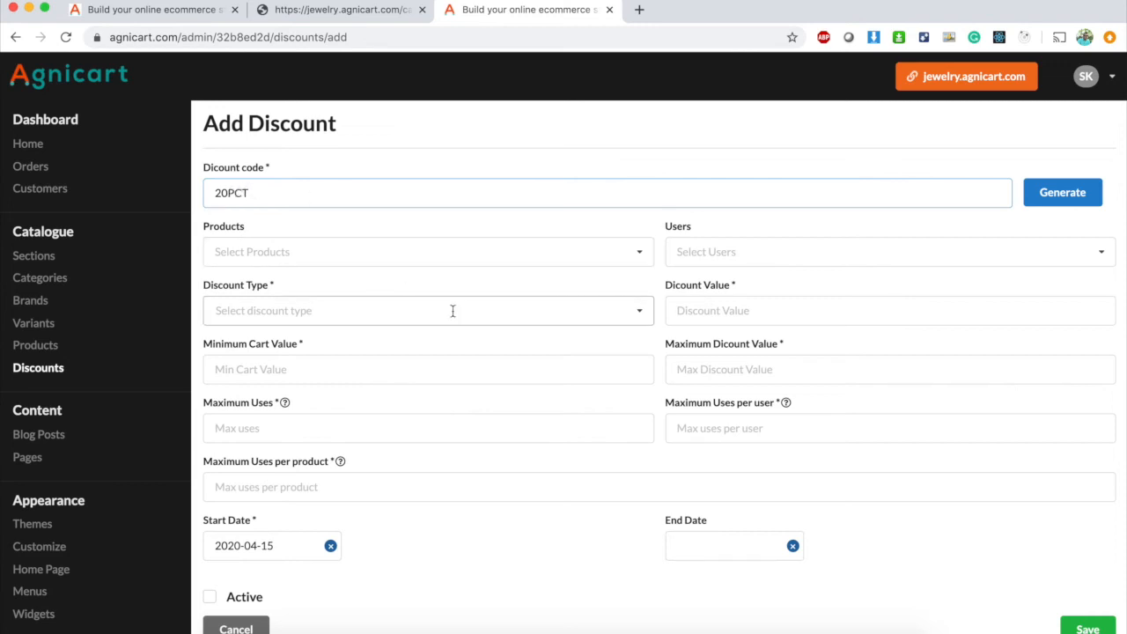
# Set the discount type to Percentage with a discount value of 20.
pyautogui.click(327, 317)
pyautogui.click(278, 340)
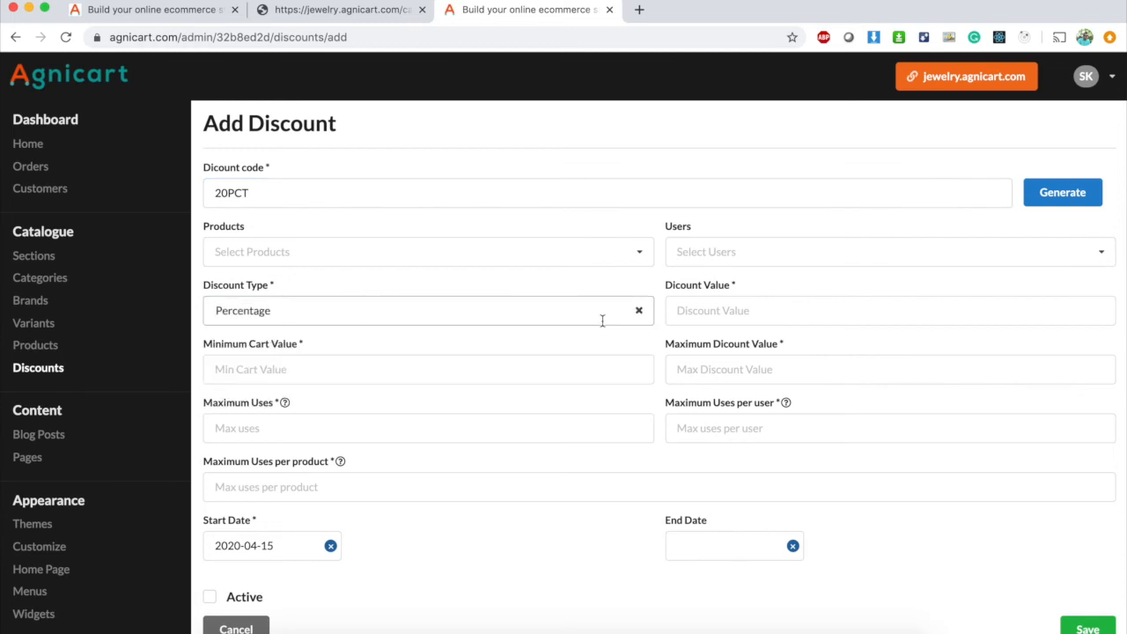
pyautogui.click(762, 319)
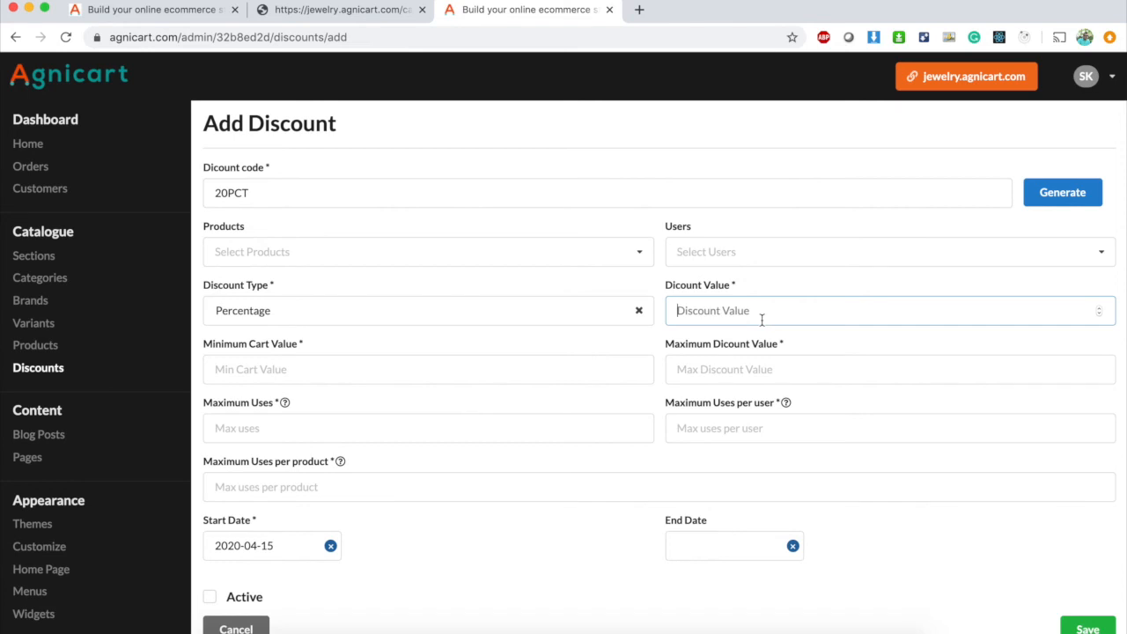
pyautogui.write('600')
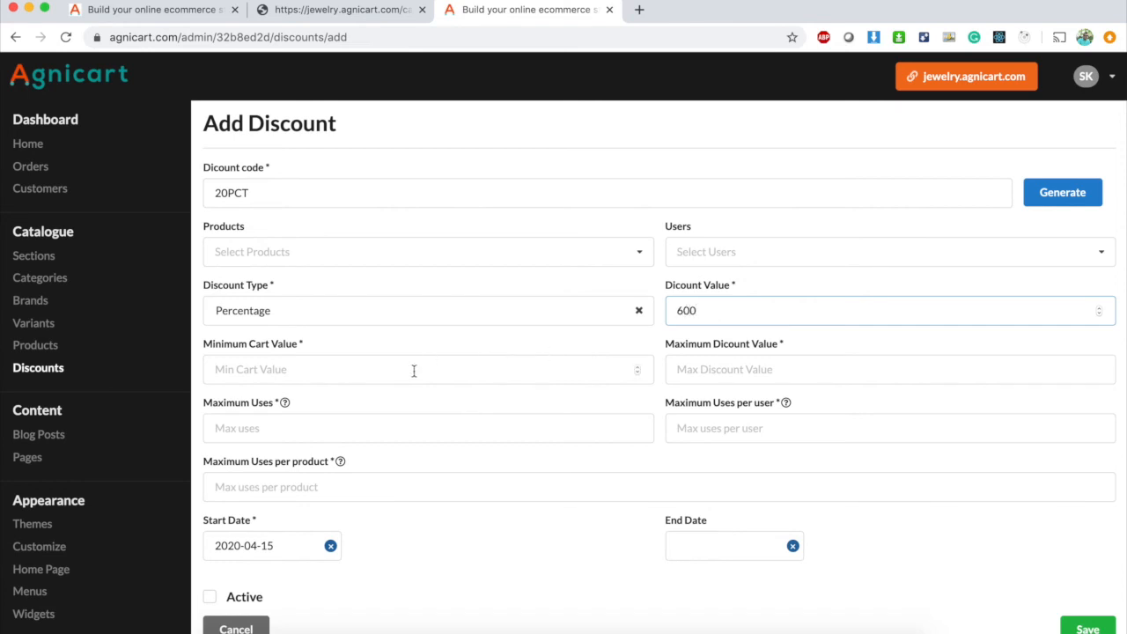
pyautogui.doubleClick(684, 309)
pyautogui.write('20')
# Set the minimum cart value to 0 and the maximum discount value to 600.
pyautogui.click(272, 371)
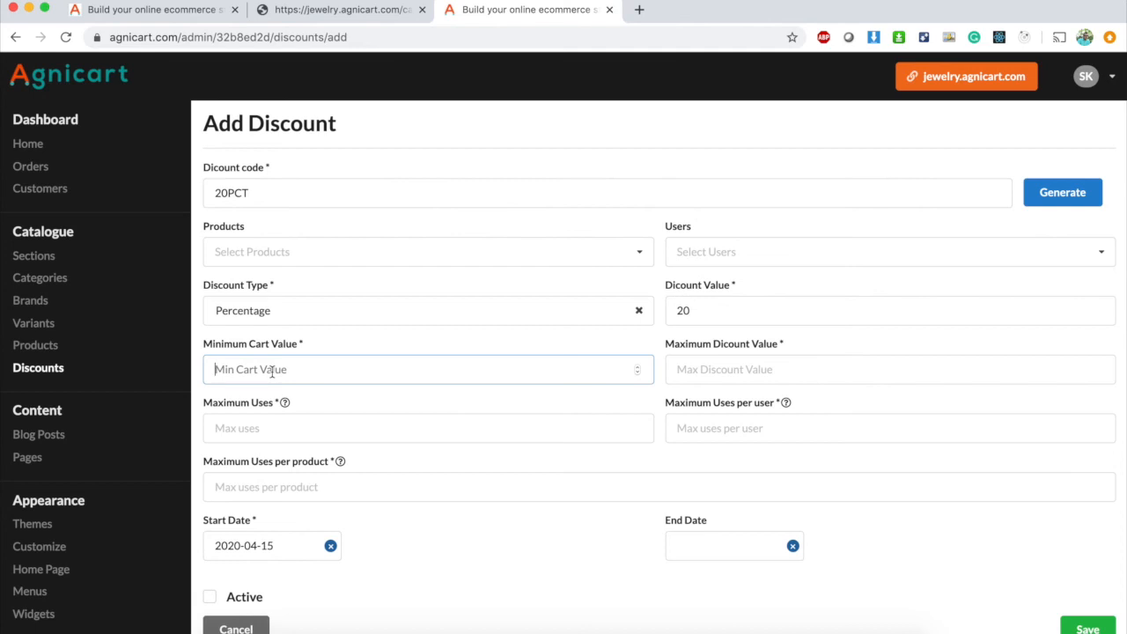
pyautogui.write('0')
pyautogui.click(715, 370)
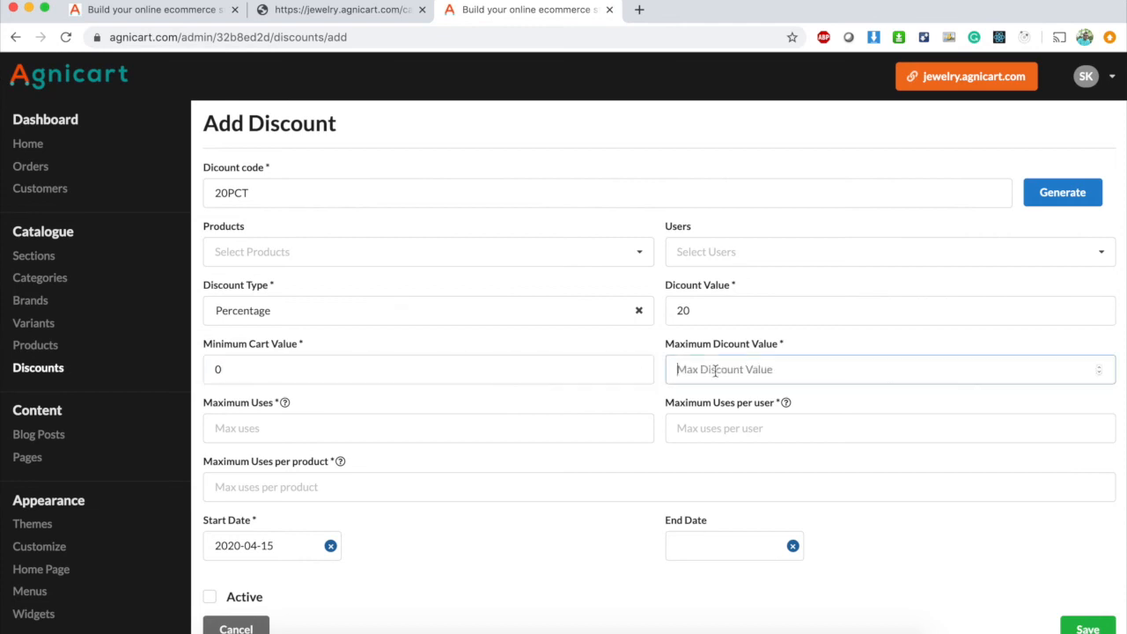
pyautogui.write('600')
# Limit the 20PCT discount to 3 maximum uses, 1 use per user and 3 uses per product.
pyautogui.click(282, 432)
pyautogui.write('3')
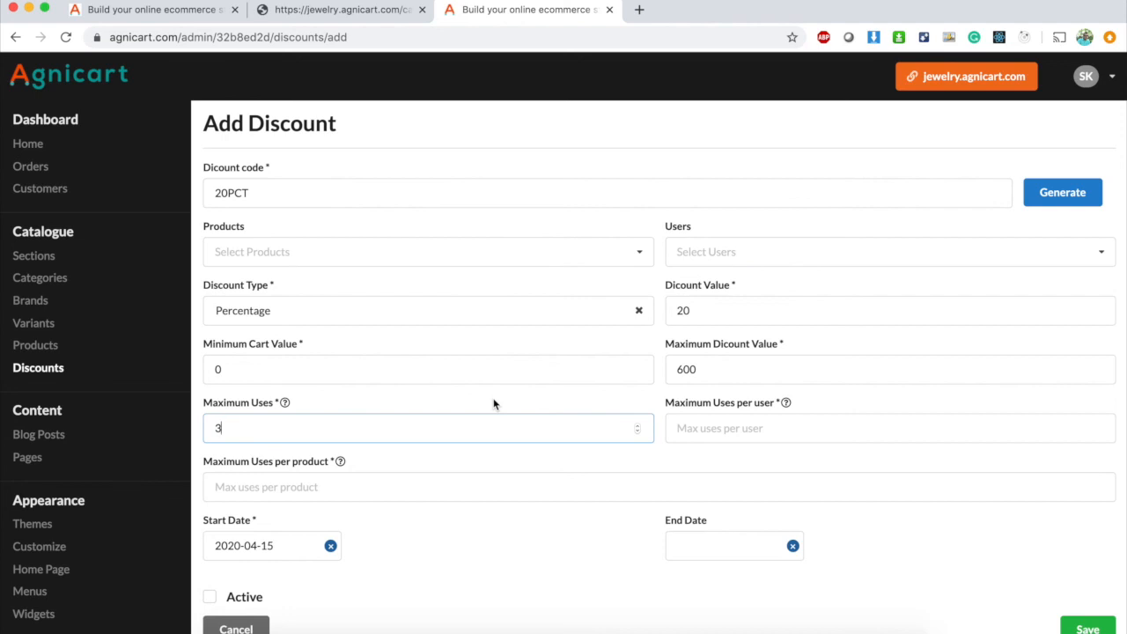
pyautogui.click(705, 424)
pyautogui.write('1')
pyautogui.click(300, 476)
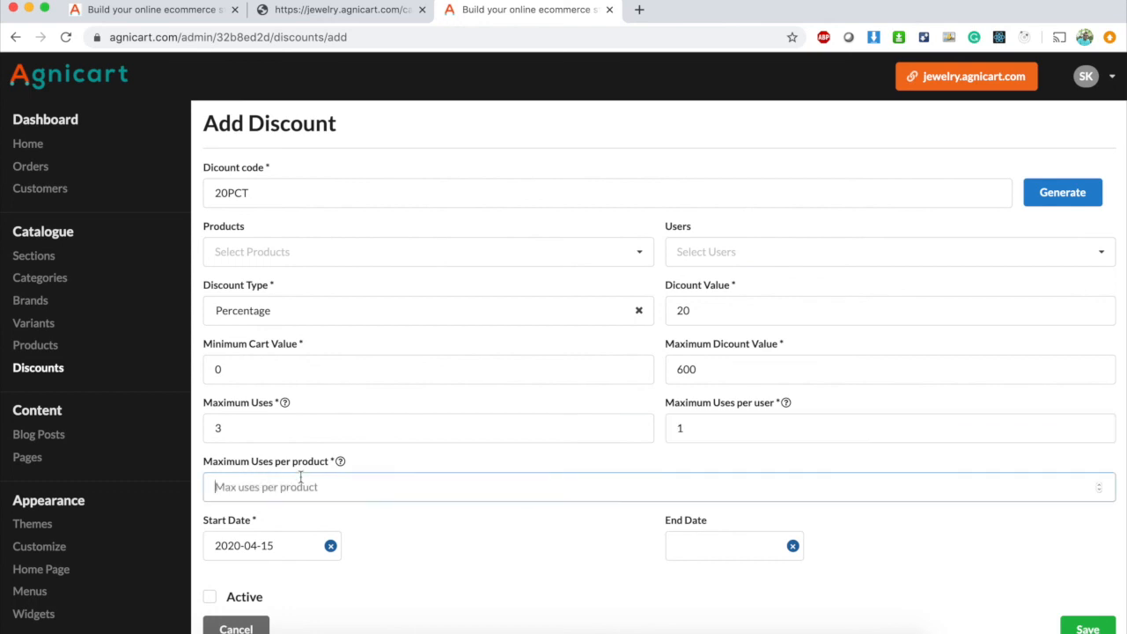
pyautogui.write('3')
pyautogui.click(564, 551)
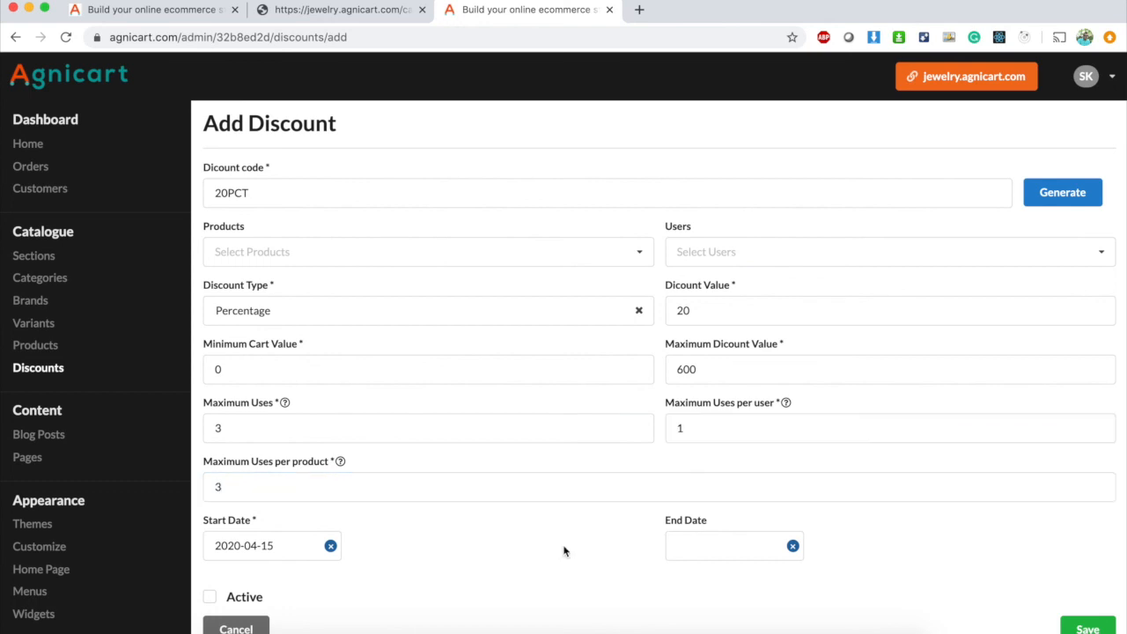
# Mark the 20PCT discount as active and save it.
pyautogui.click(226, 603)
pyautogui.click(1086, 627)
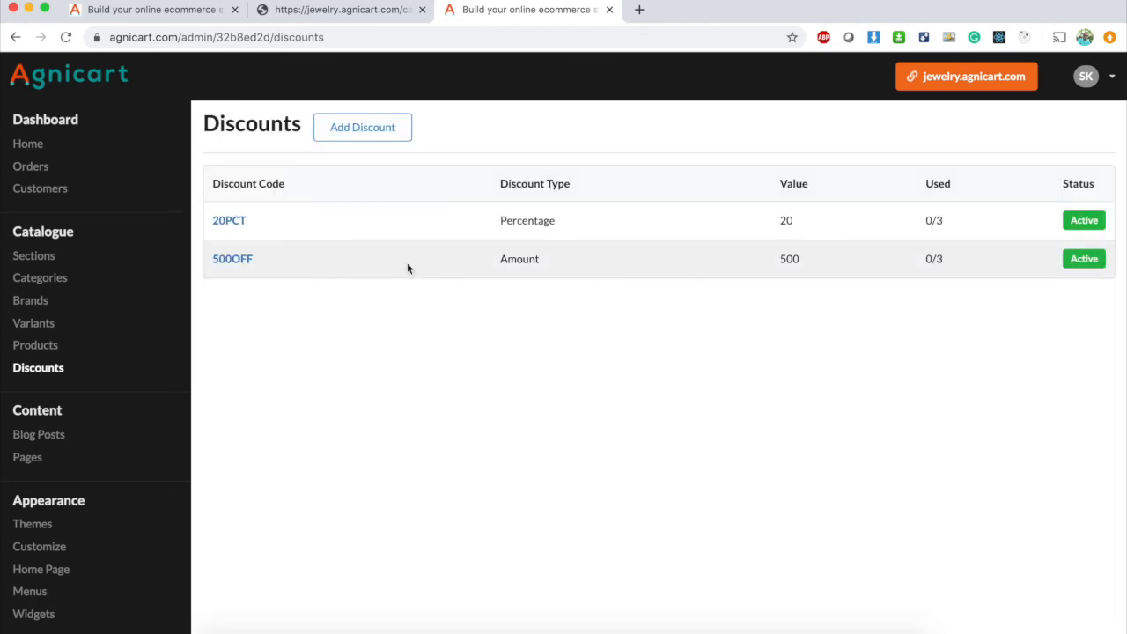
# Return to the jewelry store's cart and apply the promo code 20PCT in place of the current one.
pyautogui.click(339, 12)
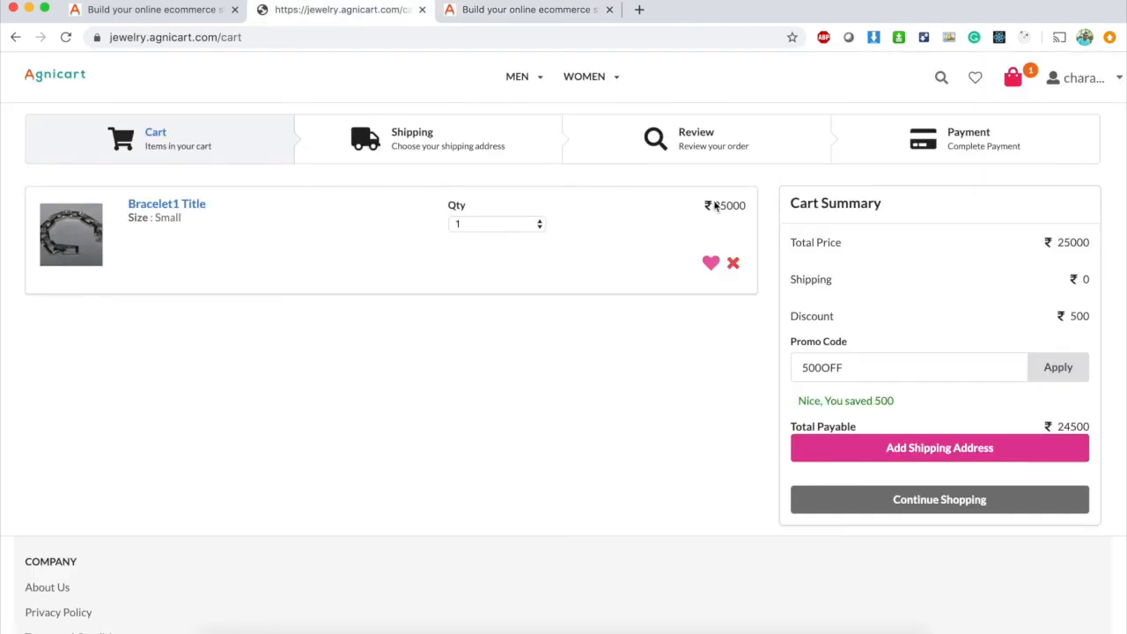
pyautogui.doubleClick(827, 361)
pyautogui.write('20PCT')
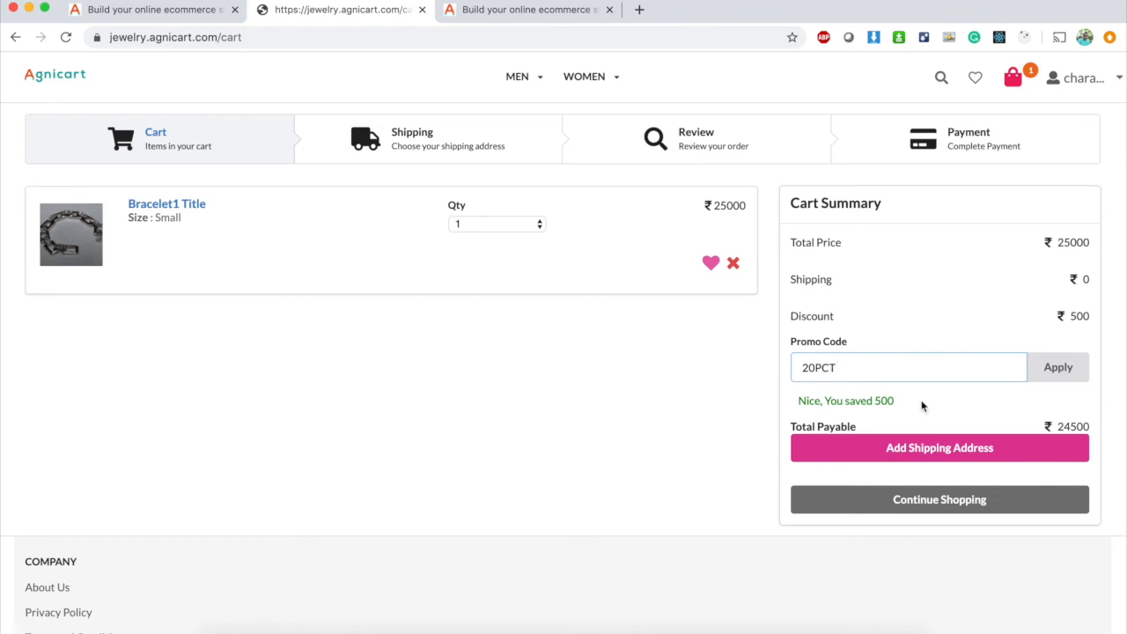
pyautogui.click(1070, 374)
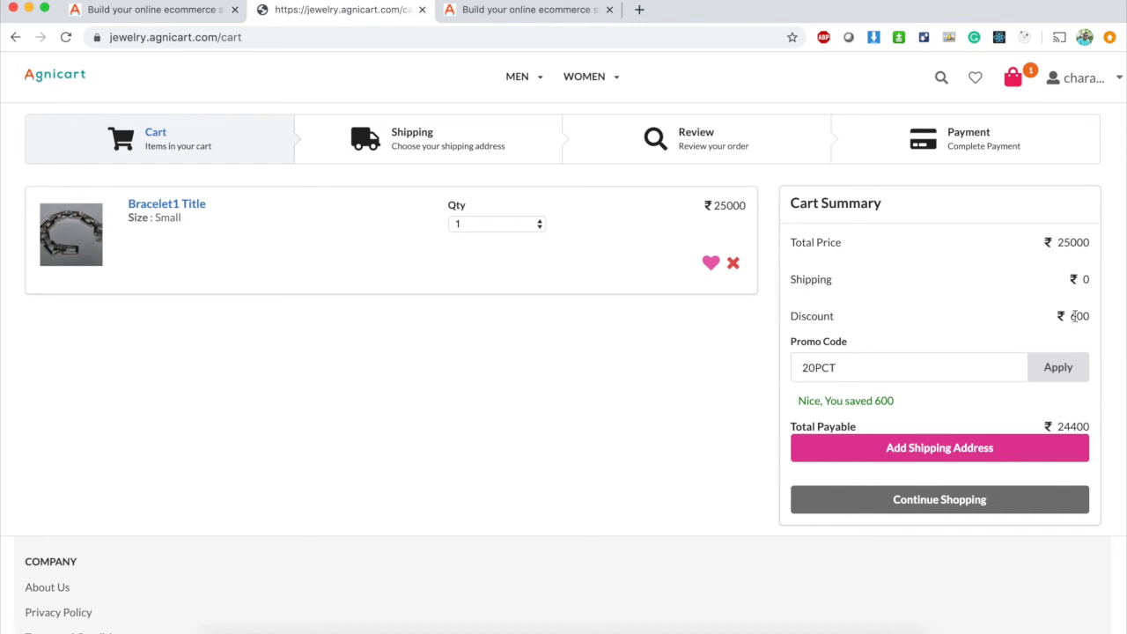
# Compare the discount applied in the cart with the maximum discount value in the 20PCT code's admin settings.
pyautogui.doubleClick(1074, 316)
pyautogui.click(512, 12)
pyautogui.click(228, 221)
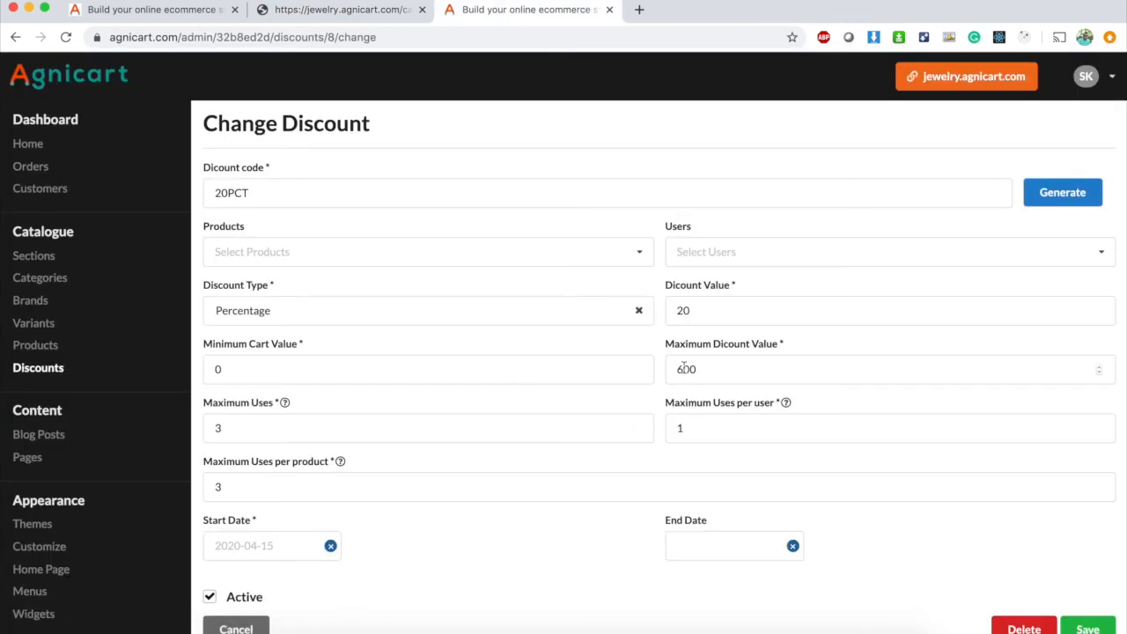
pyautogui.click(342, 11)
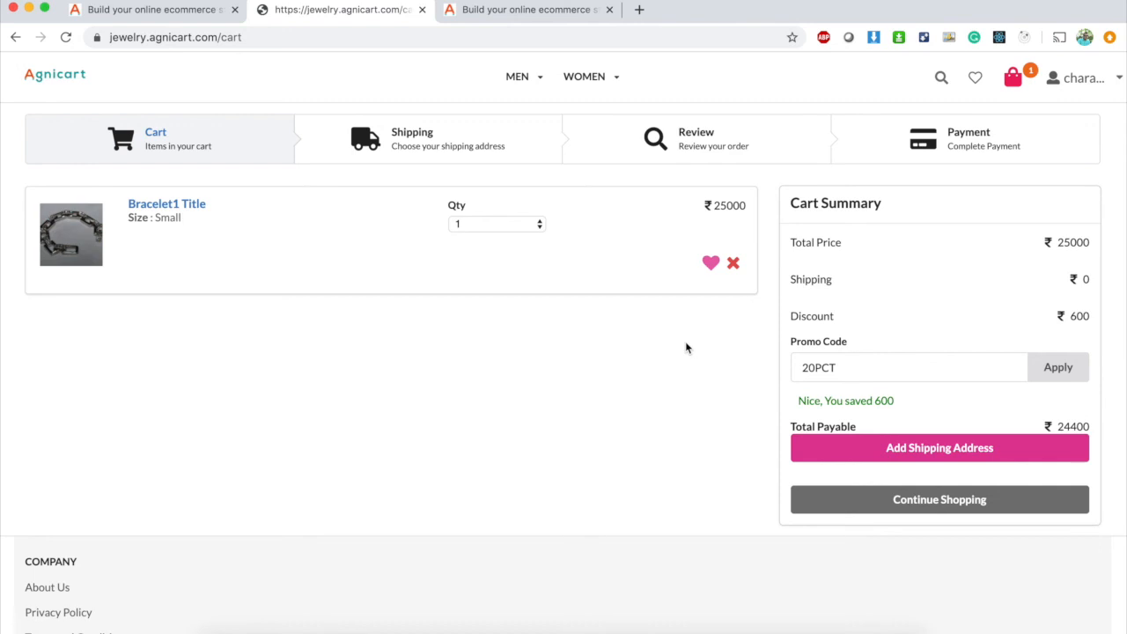
# Review the list of discounts in the store admin and return to the store's cart.
pyautogui.click(467, 12)
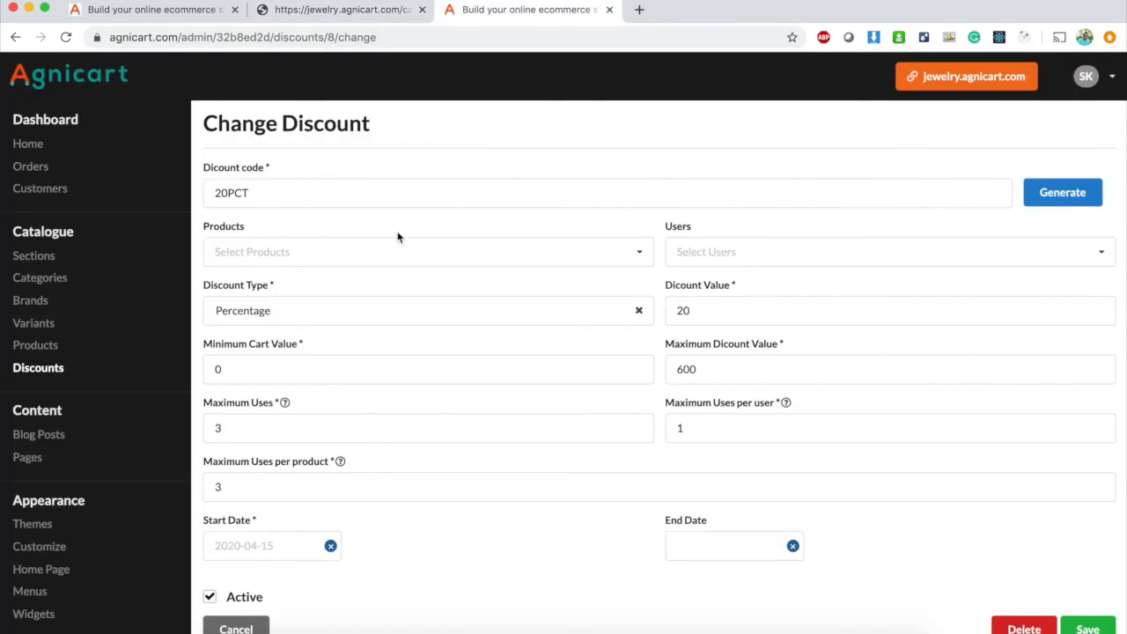
pyautogui.click(27, 370)
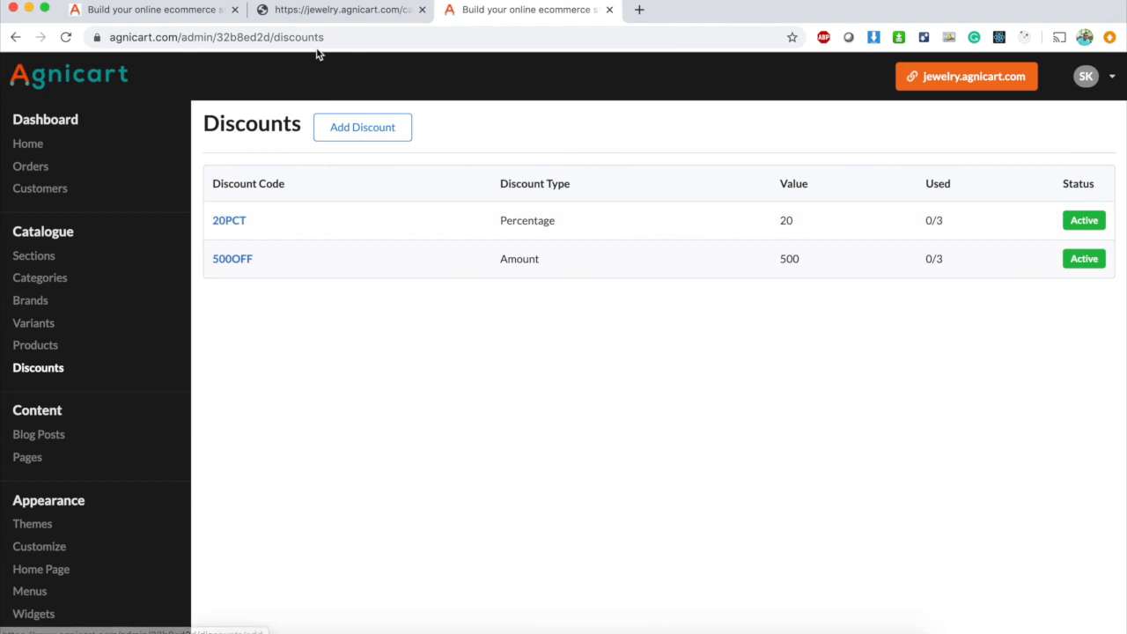
pyautogui.click(339, 10)
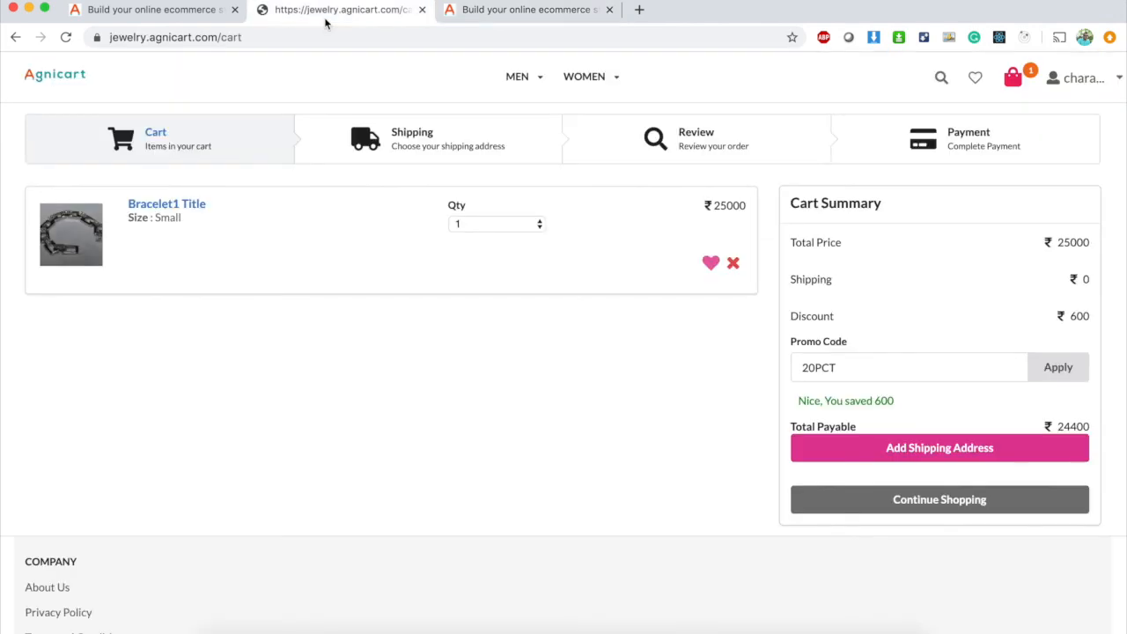